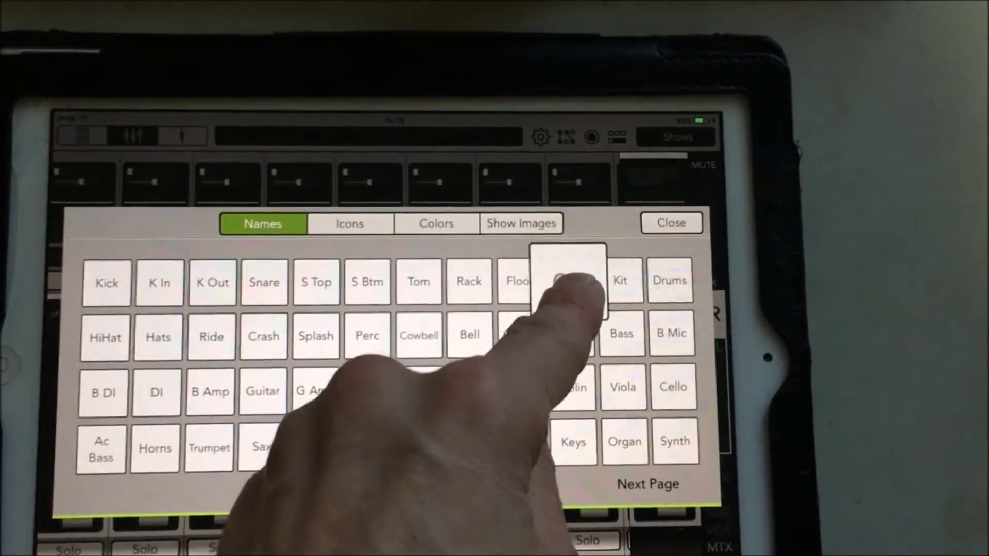
Step: Name channel 9 OH and label the remaining strips Guitar and Acoustic from the Names grid
{"action": "left_click_drag", "start_coordinate": [570, 279], "coordinate": [309, 541]}
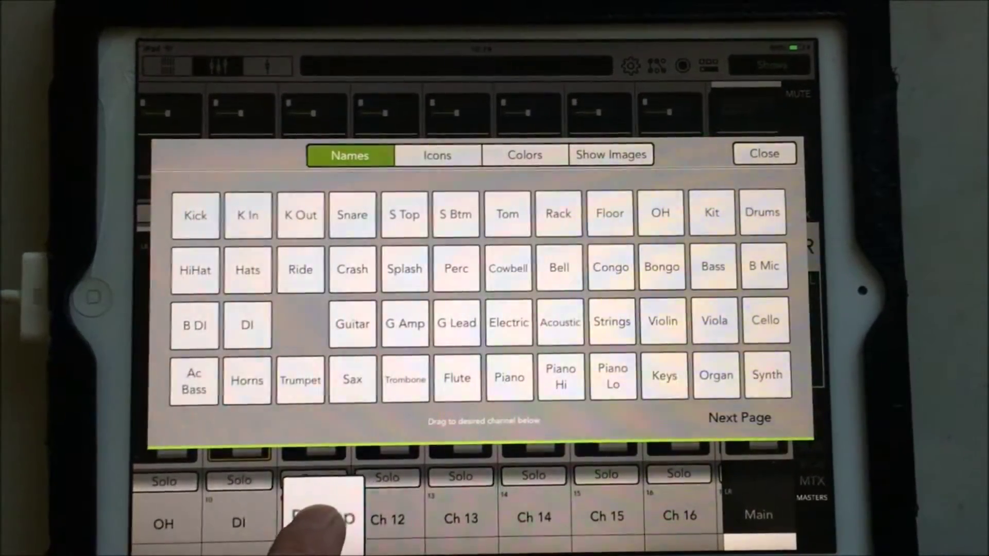
{"action": "left_click_drag", "start_coordinate": [349, 326], "coordinate": [371, 464]}
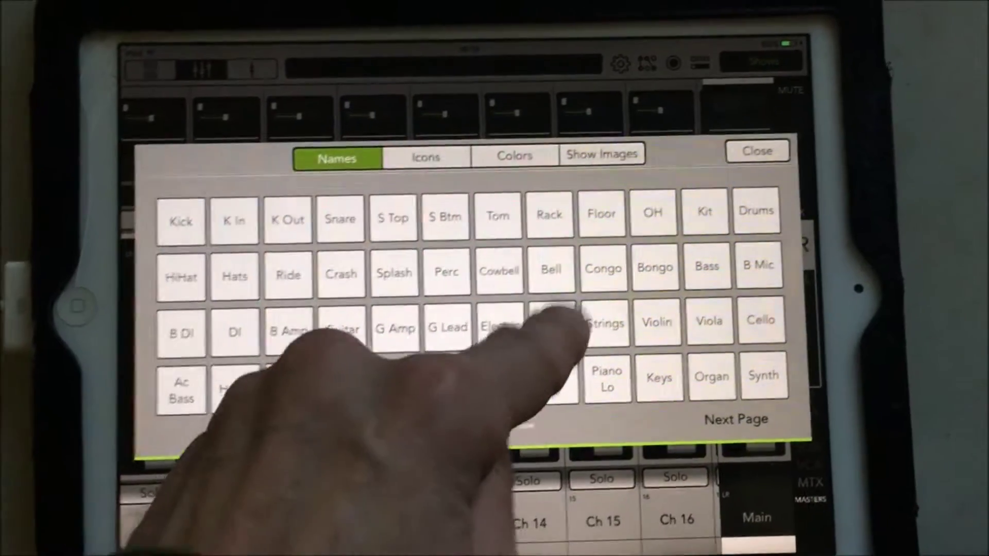
{"action": "left_click_drag", "start_coordinate": [561, 338], "coordinate": [487, 448]}
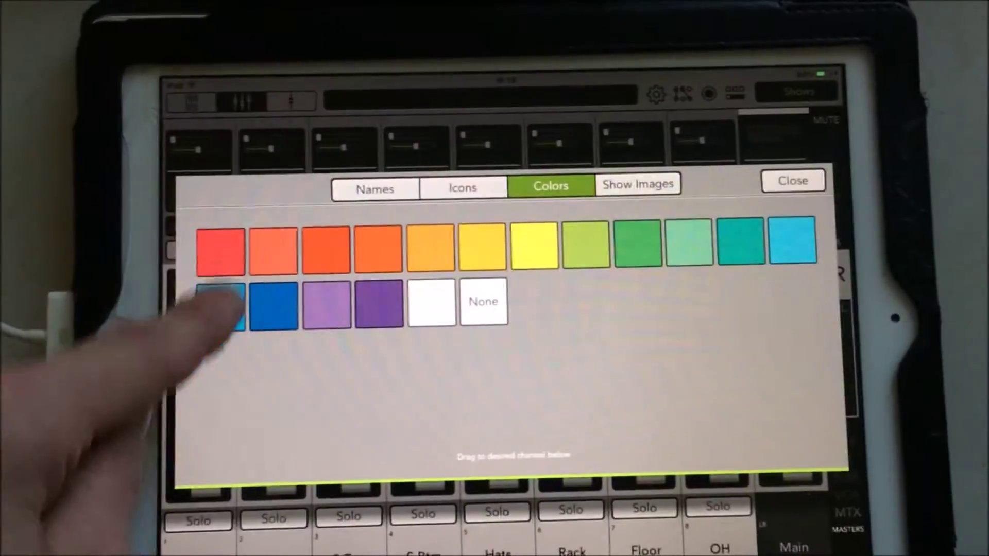
Step: Color the drum channels and both OH channels red
{"action": "left_click", "coordinate": [282, 249]}
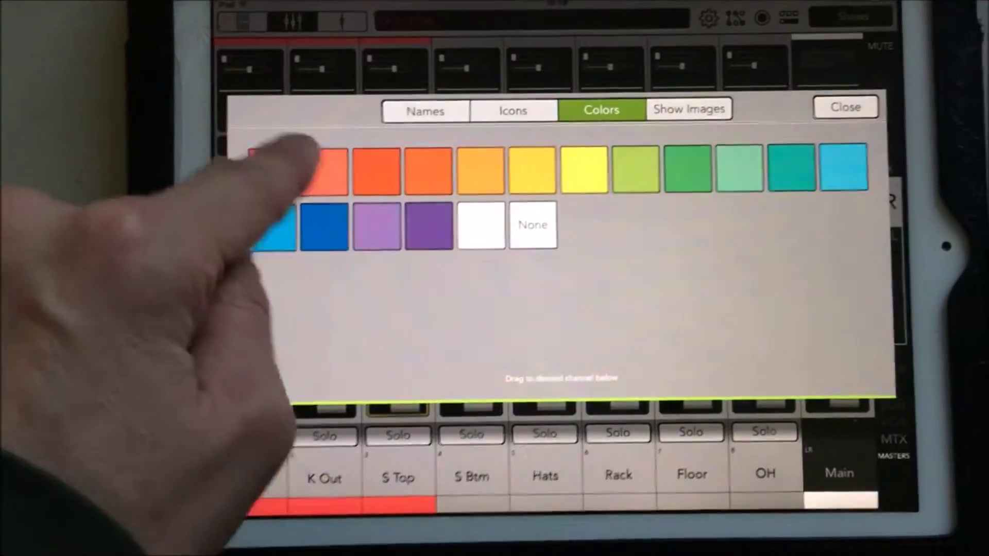
{"action": "left_click_drag", "start_coordinate": [329, 165], "coordinate": [386, 348]}
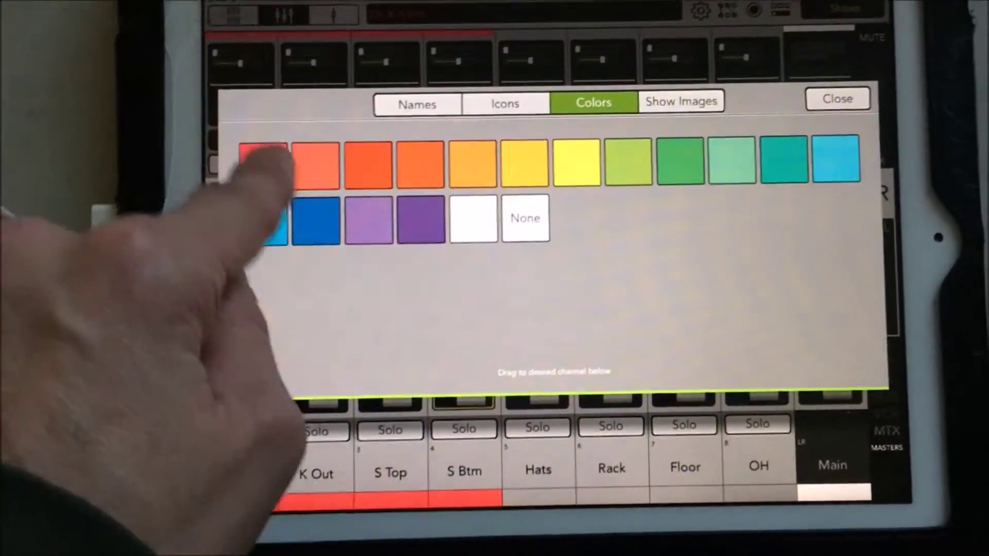
{"action": "left_click_drag", "start_coordinate": [320, 169], "coordinate": [479, 456]}
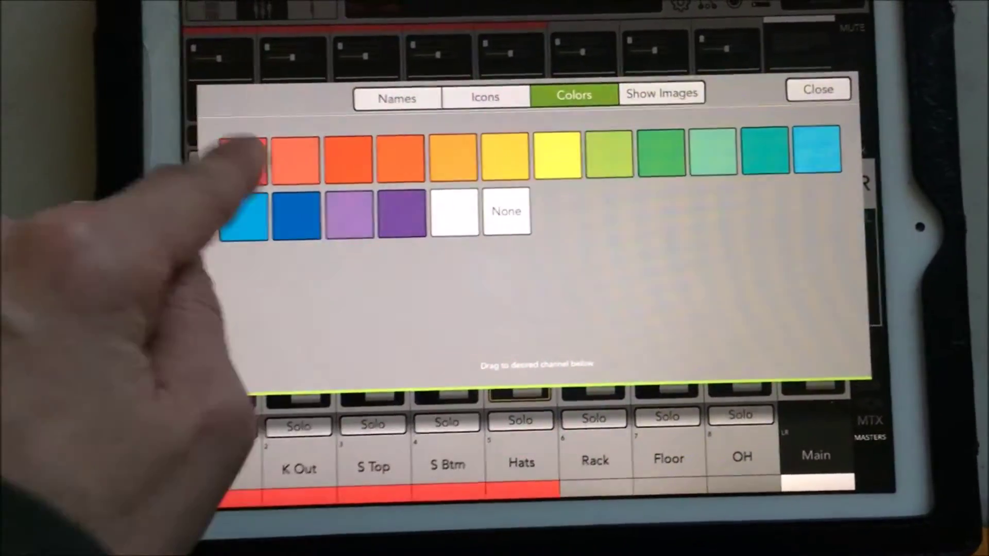
{"action": "left_click_drag", "start_coordinate": [298, 150], "coordinate": [409, 336]}
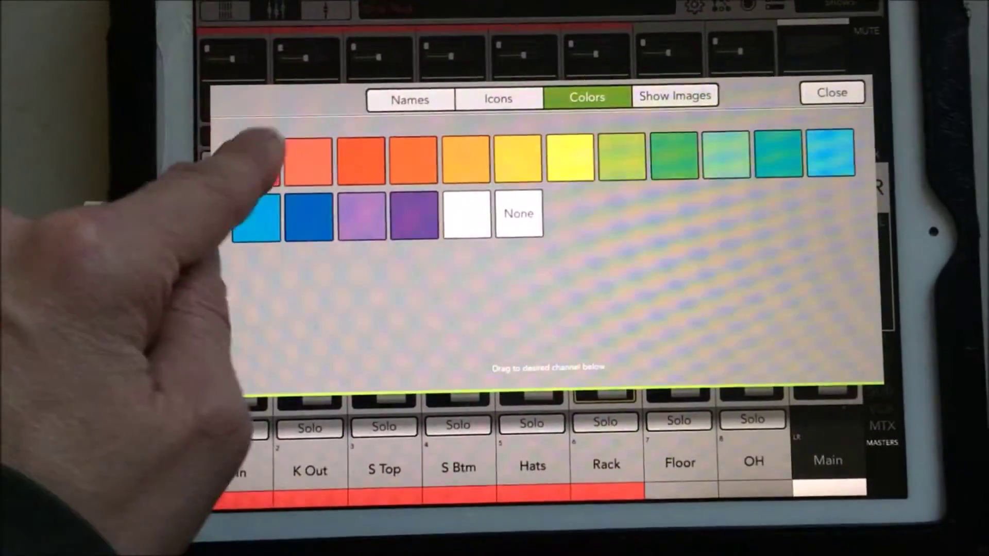
{"action": "left_click_drag", "start_coordinate": [305, 166], "coordinate": [680, 433]}
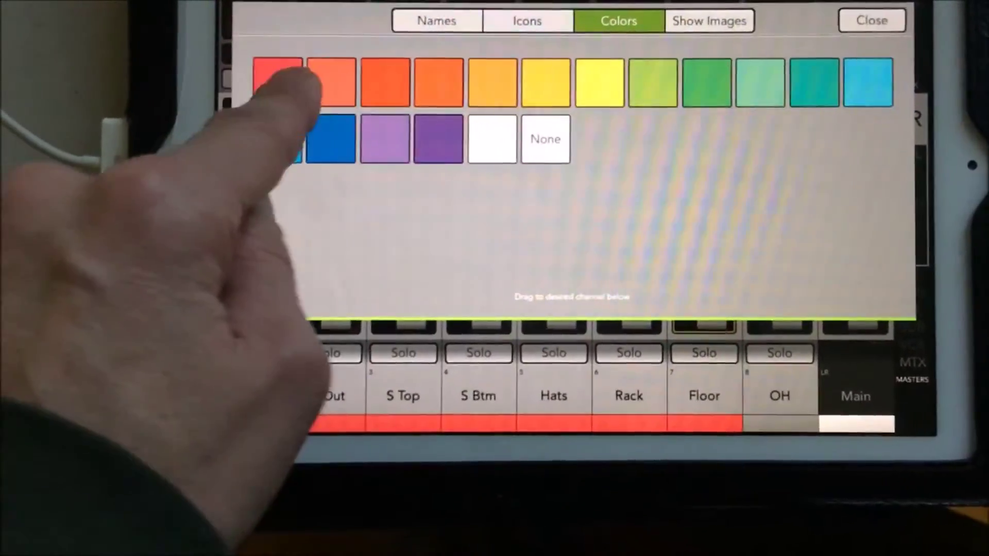
{"action": "left_click_drag", "start_coordinate": [305, 99], "coordinate": [781, 387]}
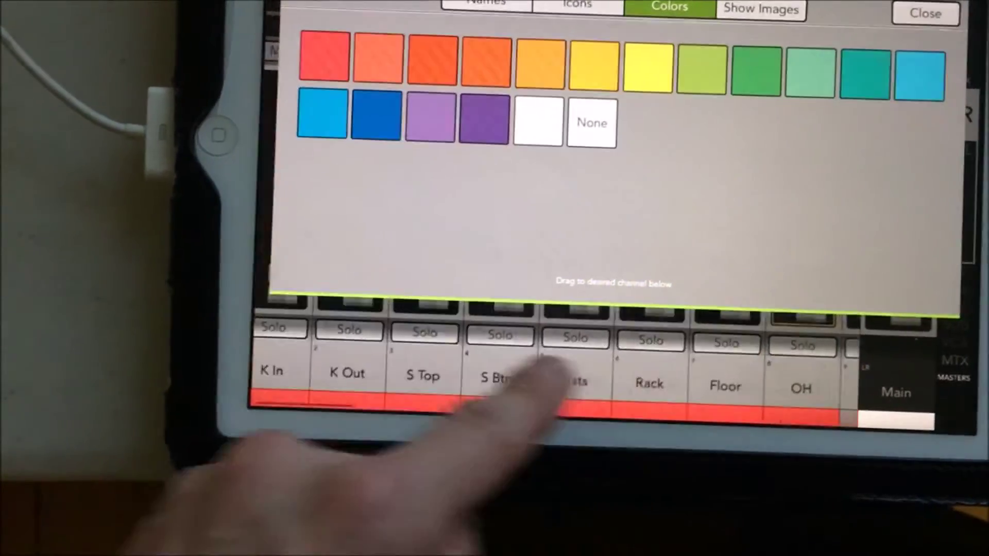
{"action": "left_click_drag", "start_coordinate": [541, 379], "coordinate": [325, 364]}
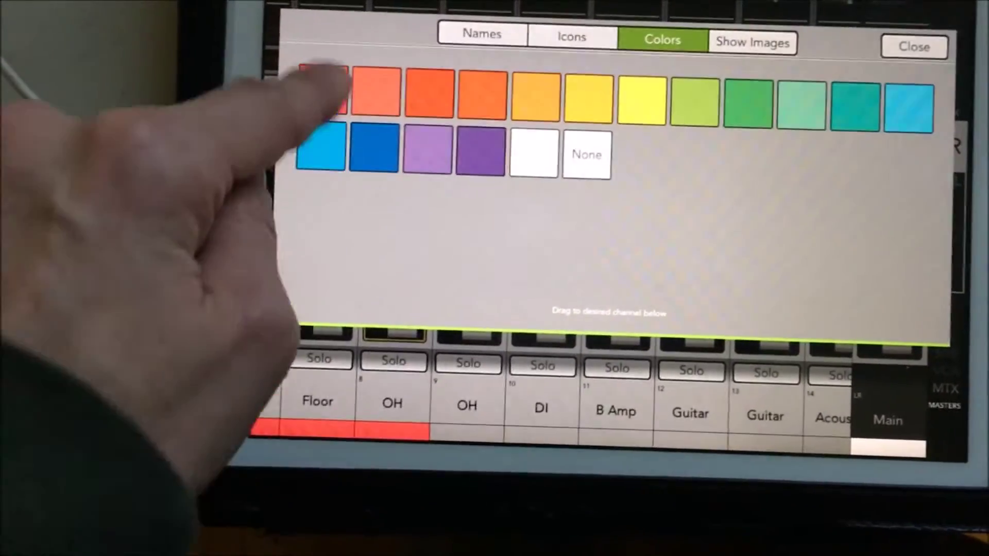
{"action": "left_click_drag", "start_coordinate": [329, 77], "coordinate": [467, 383]}
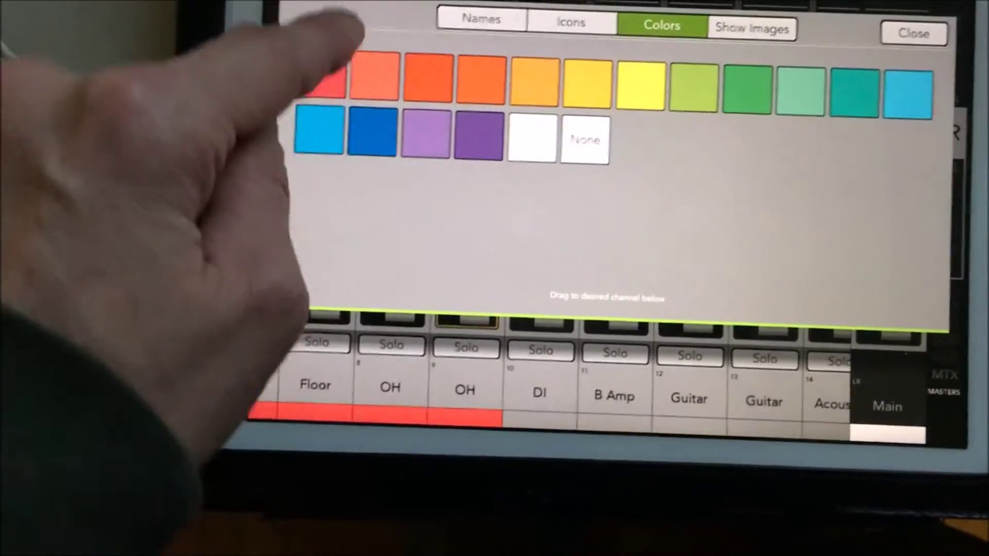
Step: Color DI and B Amp blue, then both Guitar channels and Acoustic purple
{"action": "left_click_drag", "start_coordinate": [377, 129], "coordinate": [541, 386]}
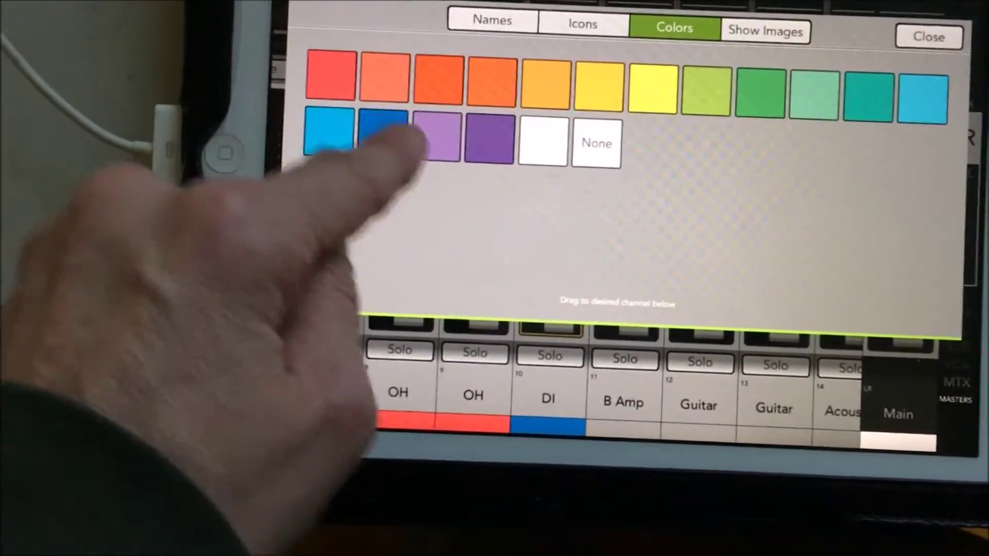
{"action": "left_click_drag", "start_coordinate": [378, 129], "coordinate": [587, 355]}
{"action": "left_click_drag", "start_coordinate": [630, 398], "coordinate": [630, 397]}
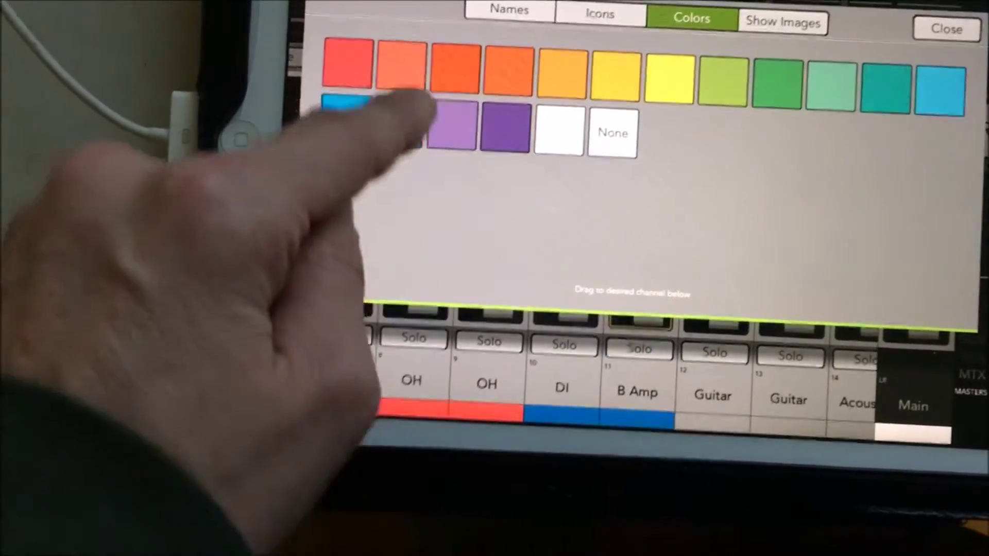
{"action": "left_click_drag", "start_coordinate": [496, 130], "coordinate": [715, 386]}
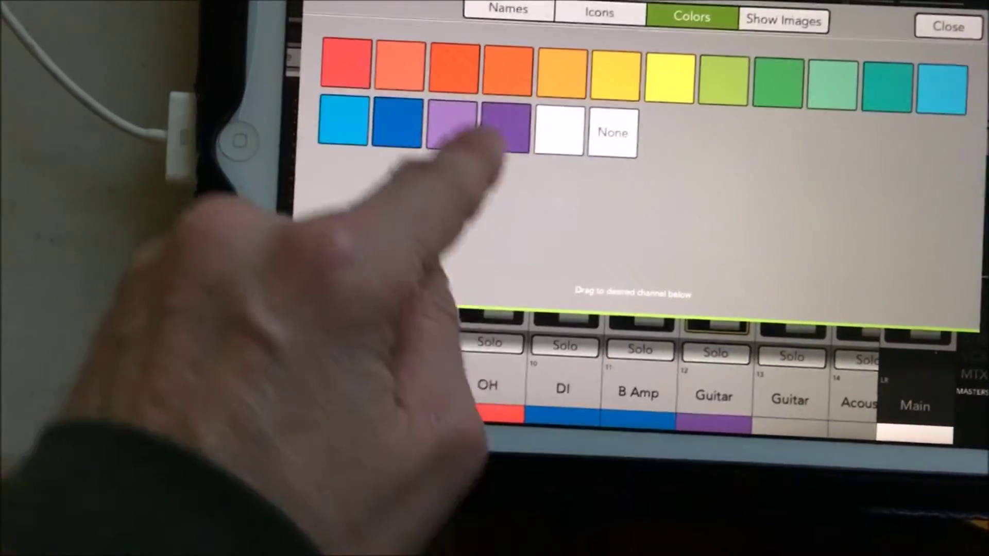
{"action": "left_click_drag", "start_coordinate": [453, 123], "coordinate": [797, 397]}
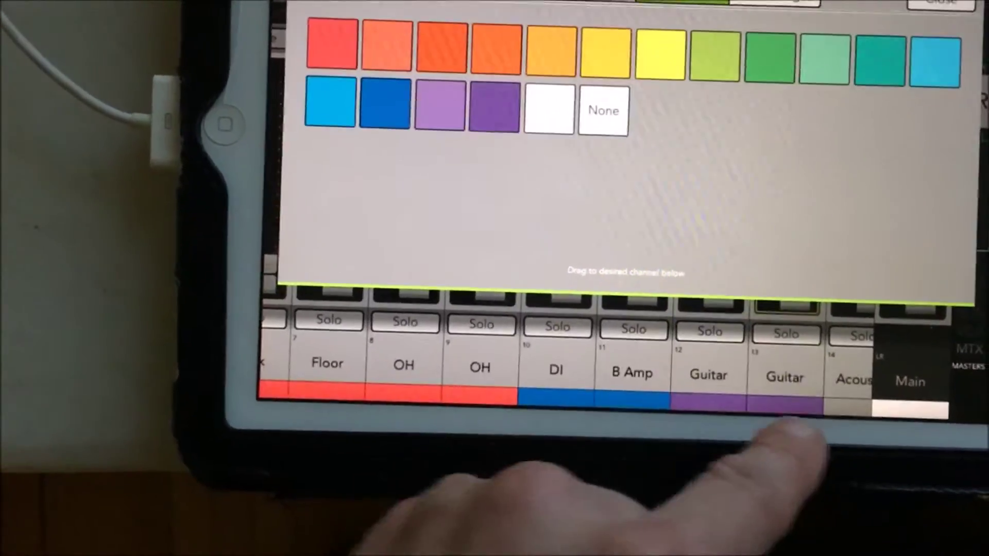
{"action": "left_click_drag", "start_coordinate": [696, 332], "coordinate": [588, 333]}
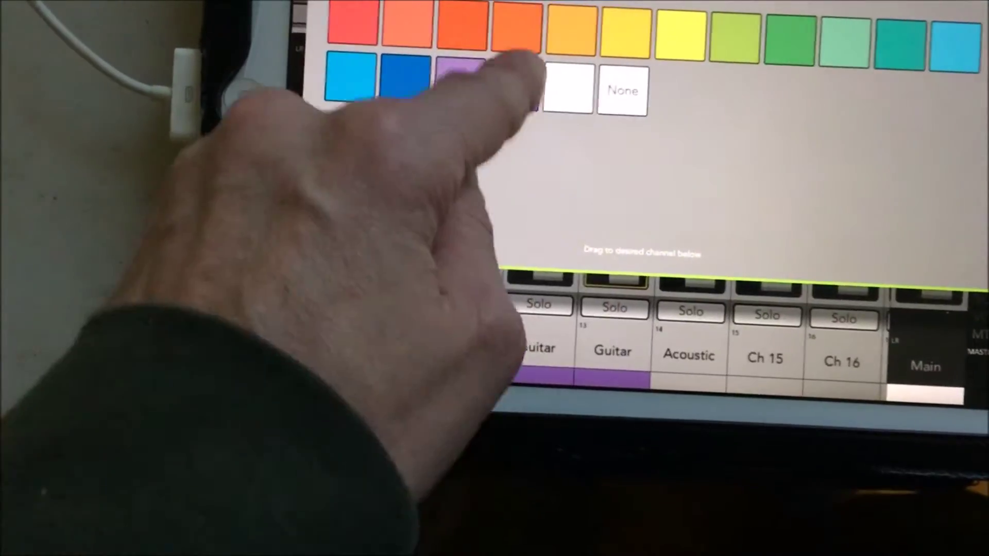
{"action": "mouse_move", "coordinate": [510, 77]}
{"action": "left_mouse_down"}
{"action": "mouse_move", "coordinate": [695, 363]}
{"action": "mouse_move", "coordinate": [695, 379]}
{"action": "left_mouse_up"}
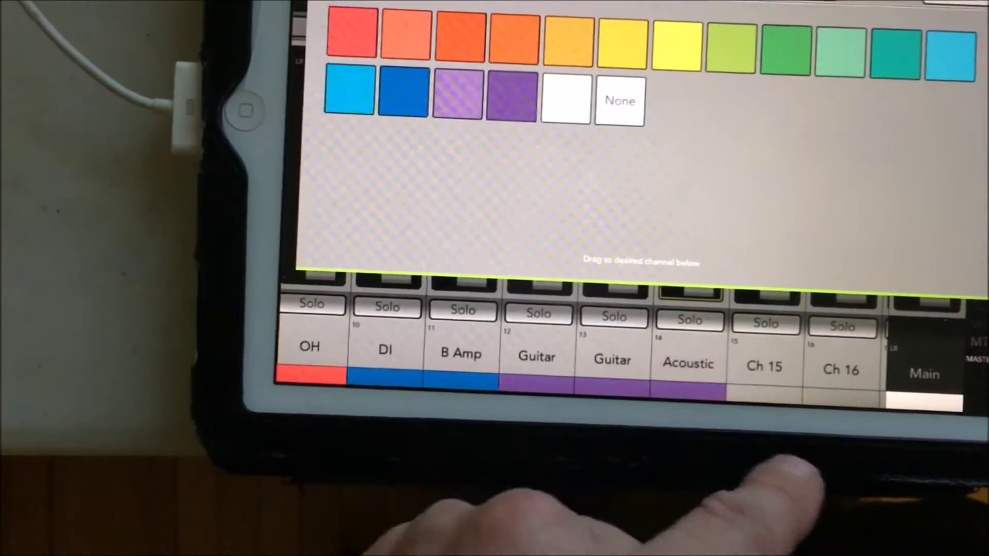
{"action": "left_click_drag", "start_coordinate": [463, 340], "coordinate": [850, 340]}
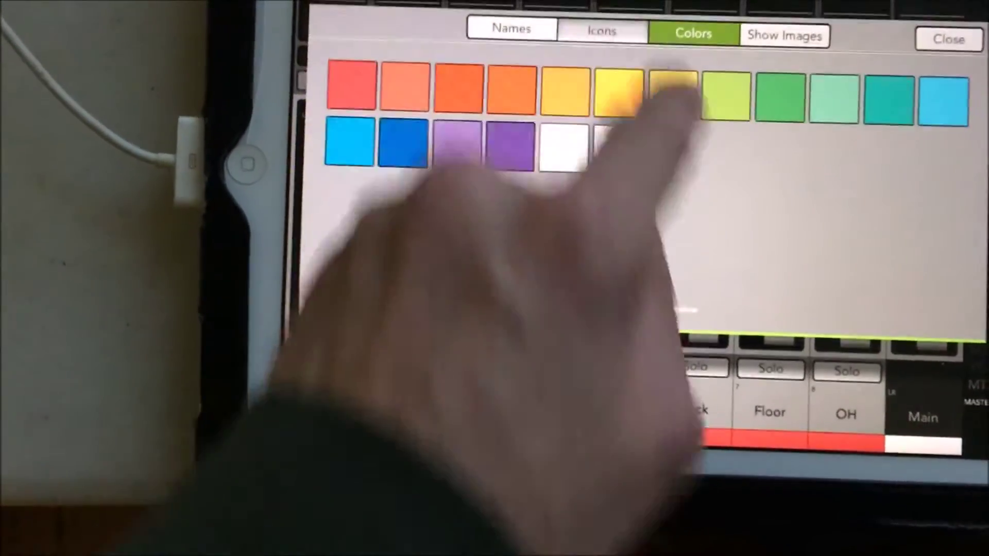
Step: Give K In and K Out kick icons, S Top and S Btm snare icons, and Hats a hi-hat icon
{"action": "left_click", "coordinate": [606, 20]}
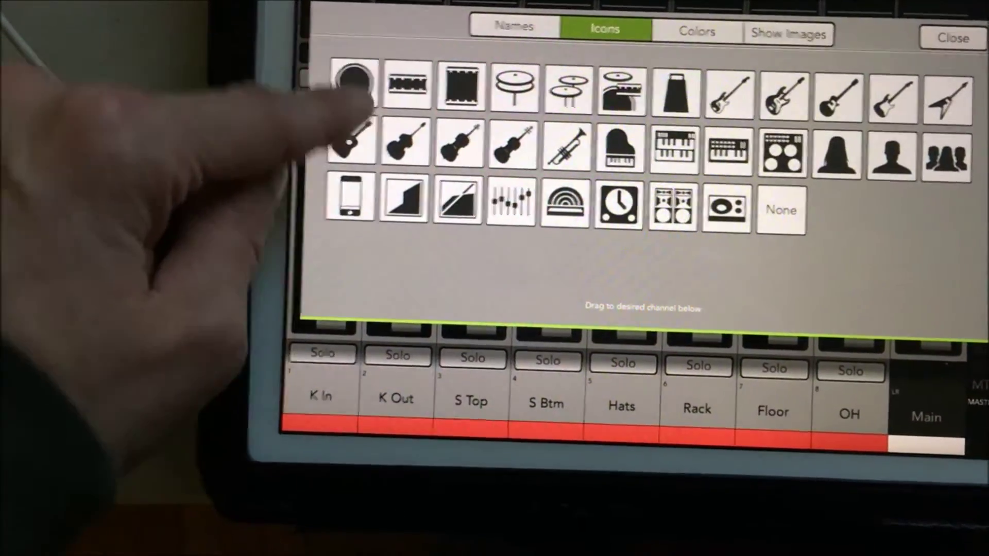
{"action": "left_click_drag", "start_coordinate": [354, 85], "coordinate": [321, 399]}
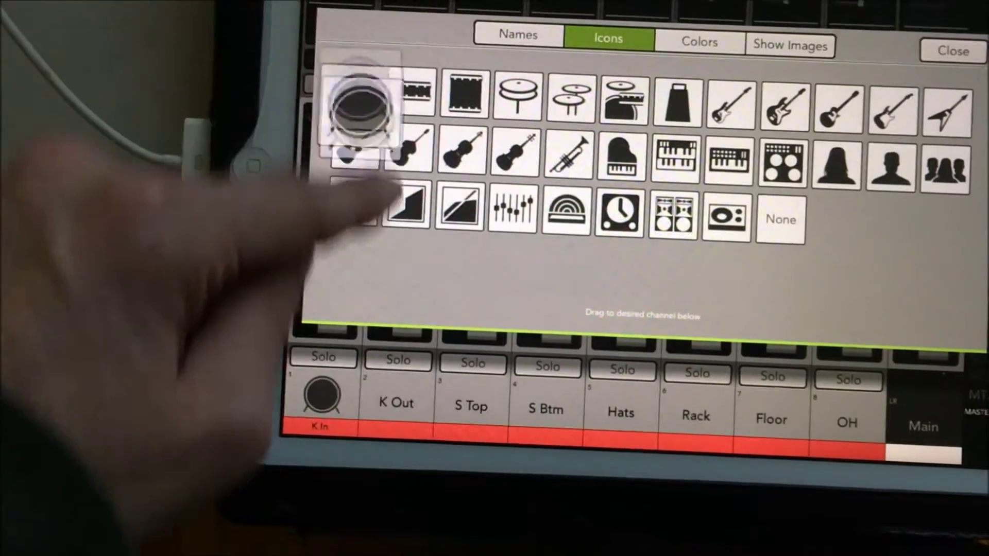
{"action": "left_click_drag", "start_coordinate": [354, 85], "coordinate": [398, 406]}
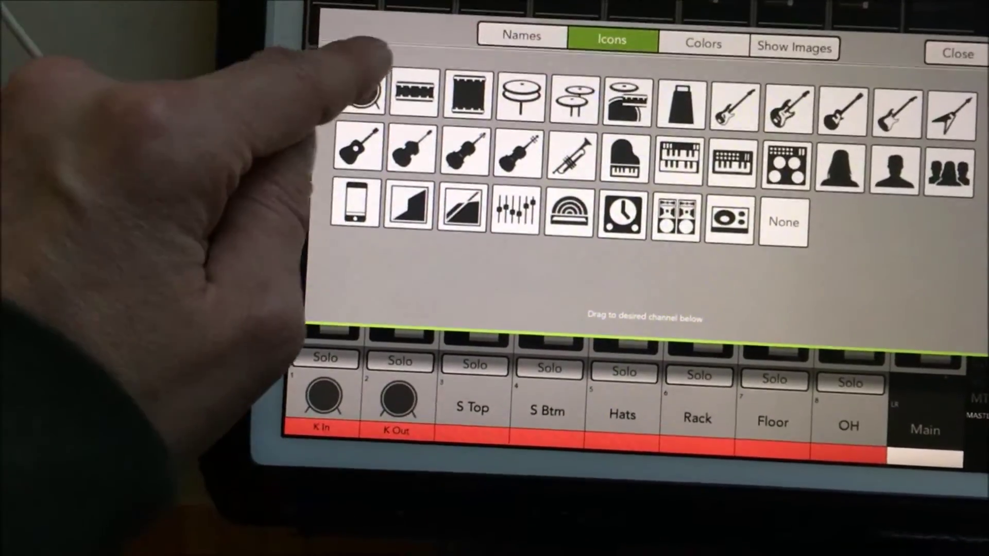
{"action": "left_click_drag", "start_coordinate": [415, 99], "coordinate": [487, 387]}
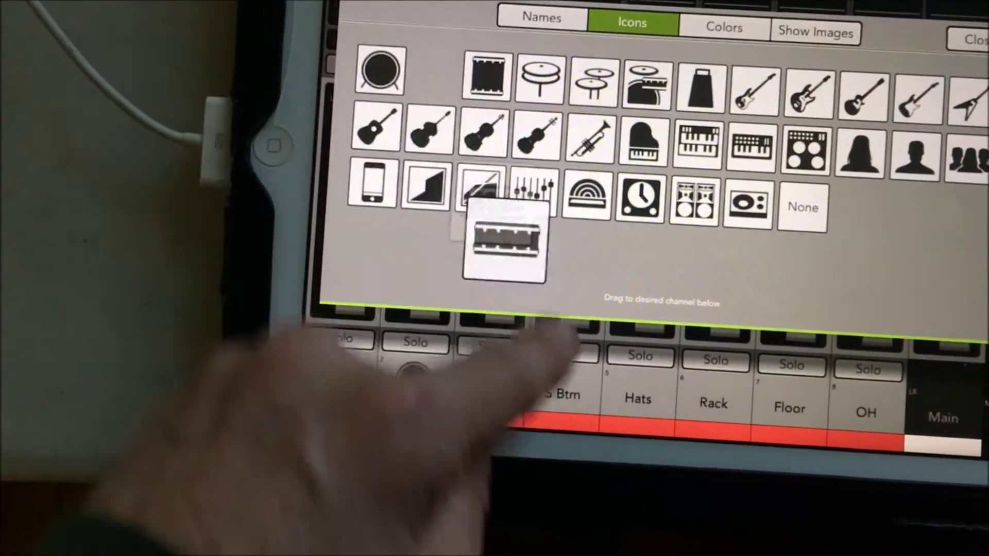
{"action": "left_click_drag", "start_coordinate": [481, 81], "coordinate": [557, 390]}
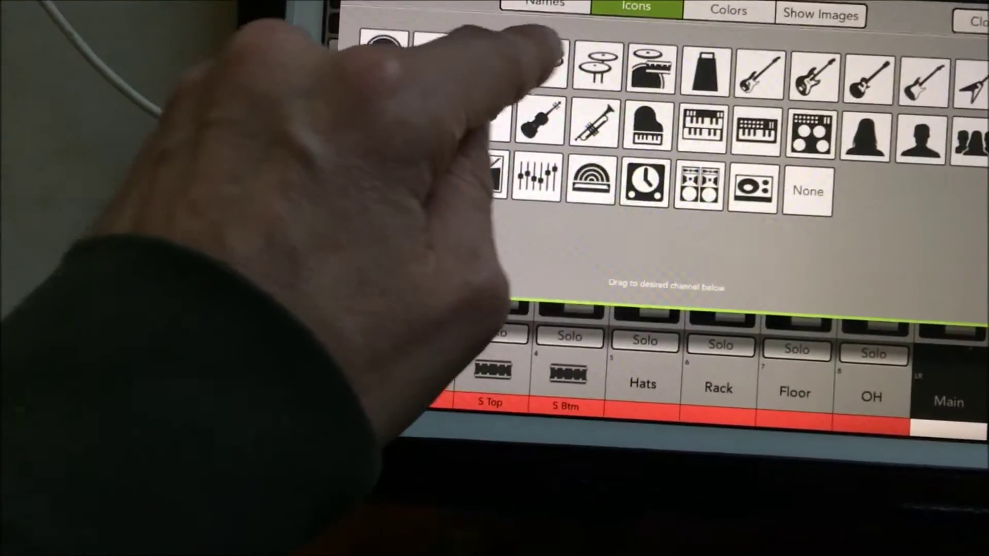
{"action": "mouse_move", "coordinate": [543, 68]}
{"action": "left_mouse_down"}
{"action": "mouse_move", "coordinate": [544, 58]}
{"action": "mouse_move", "coordinate": [641, 387]}
{"action": "left_mouse_up"}
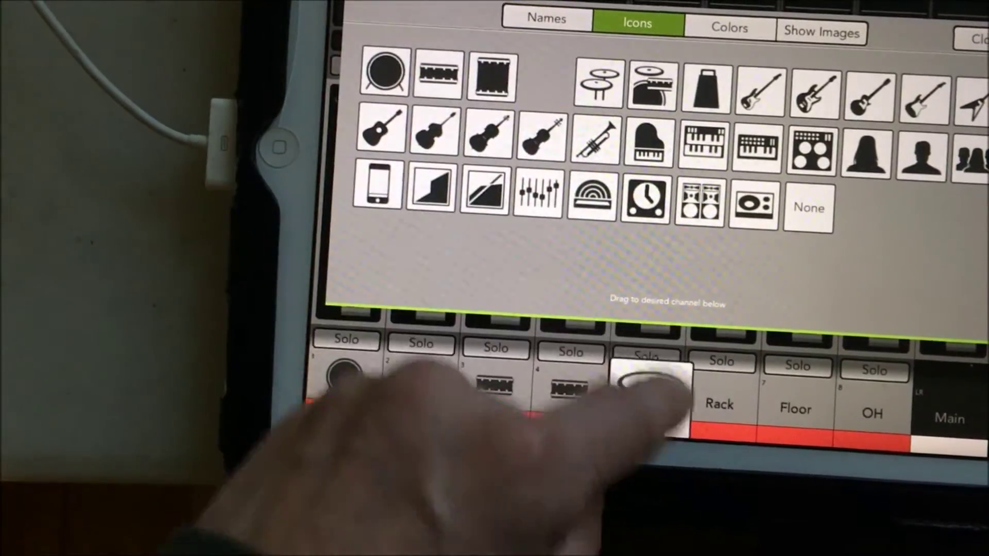